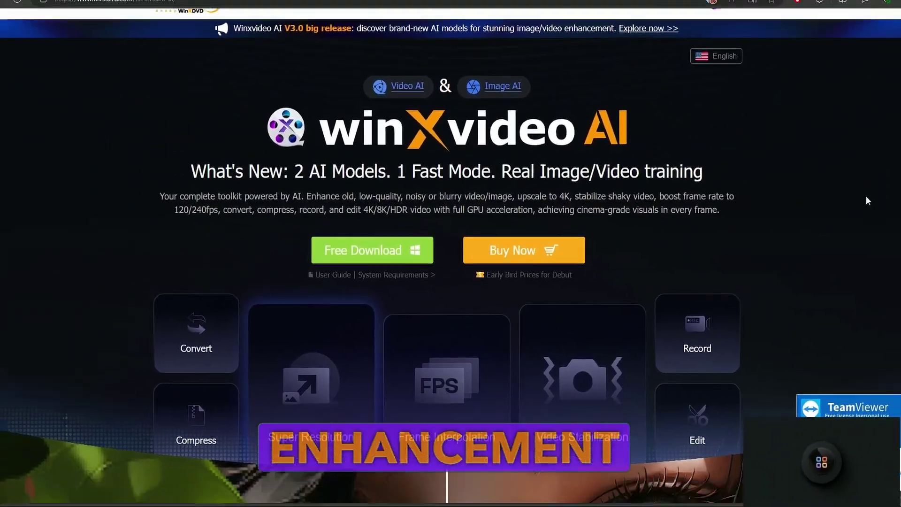
Scroll the homepage past the enhancement, conversion and editing sections to the More than 70 Million Users screenshot.
scroll(867, 201, "down", 3)
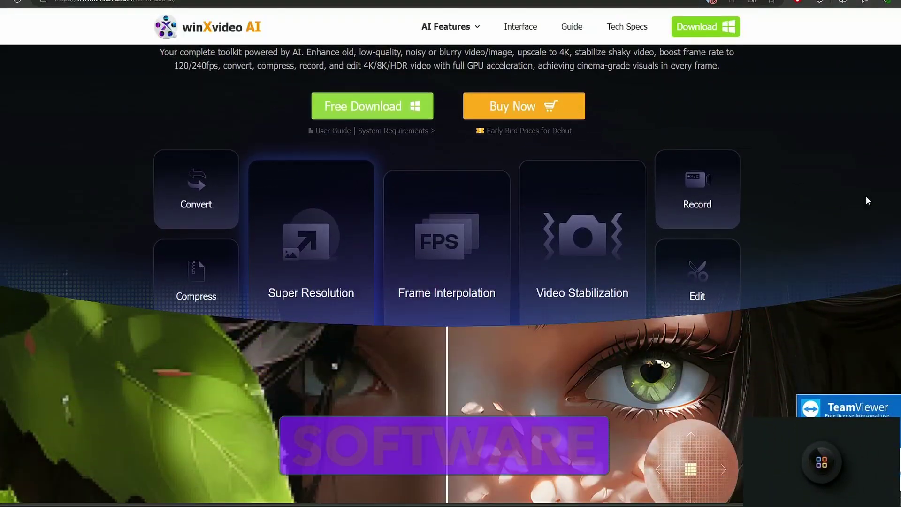
scroll(868, 201, "down", 5)
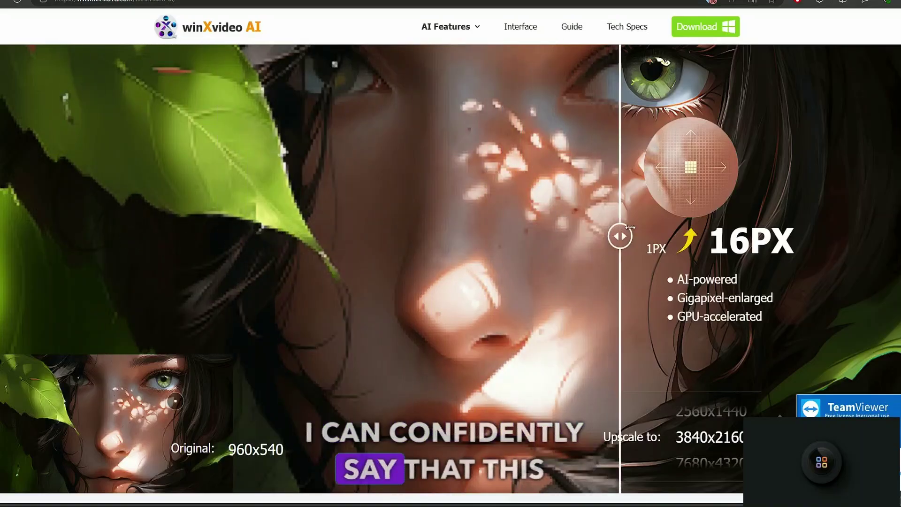
scroll(476, 229, "down", 8)
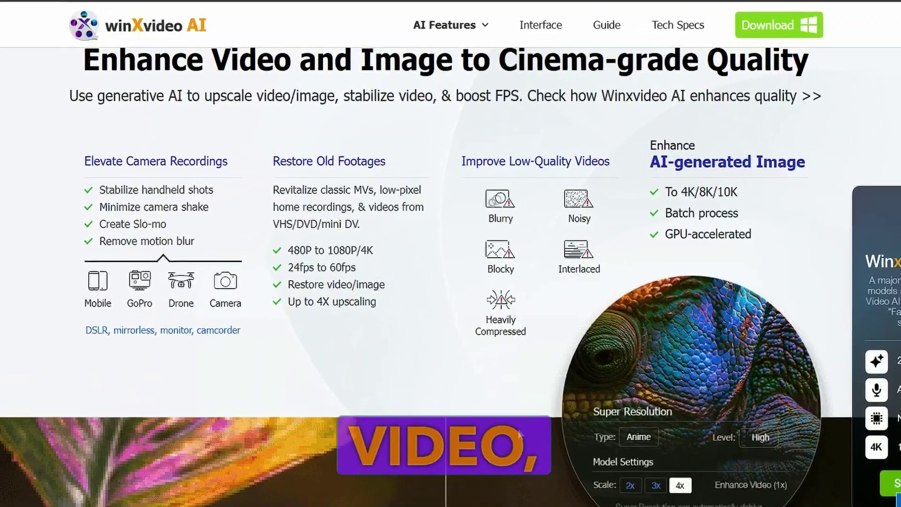
scroll(505, 348, "down", 5)
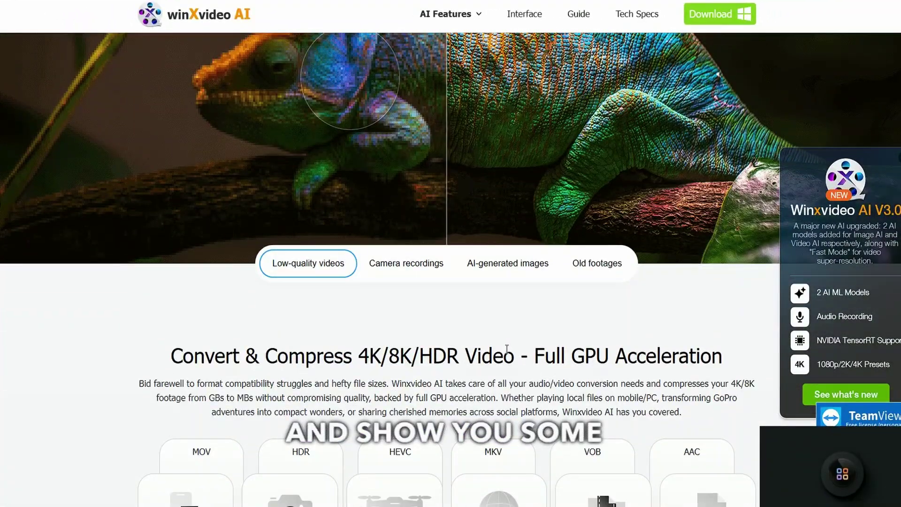
scroll(507, 349, "down", 12)
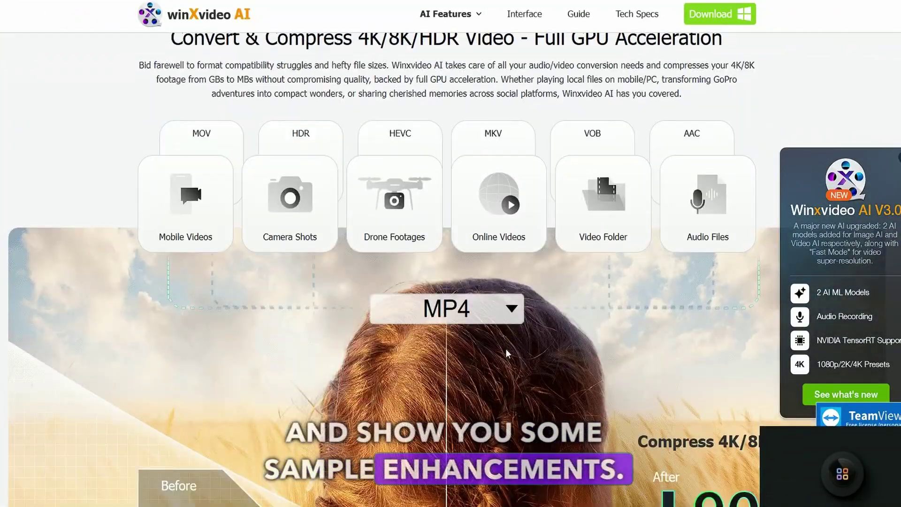
scroll(505, 348, "down", 12)
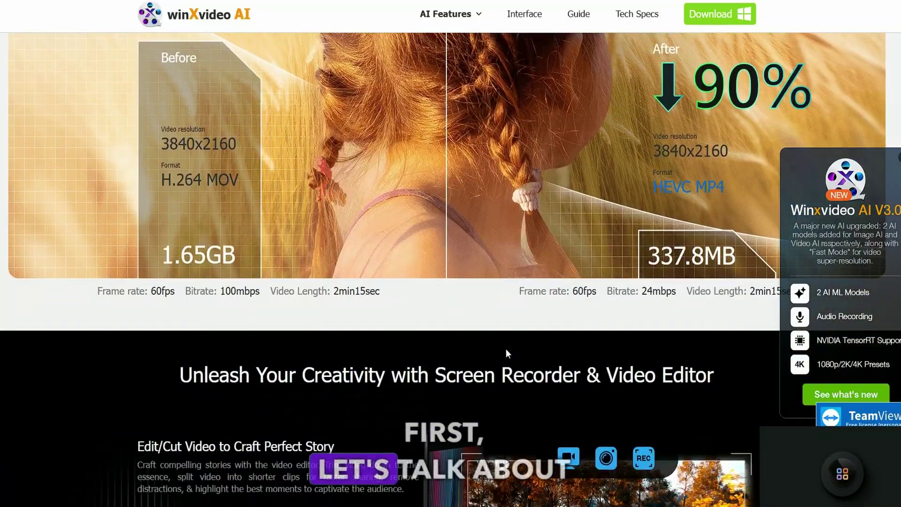
scroll(506, 353, "down", 12)
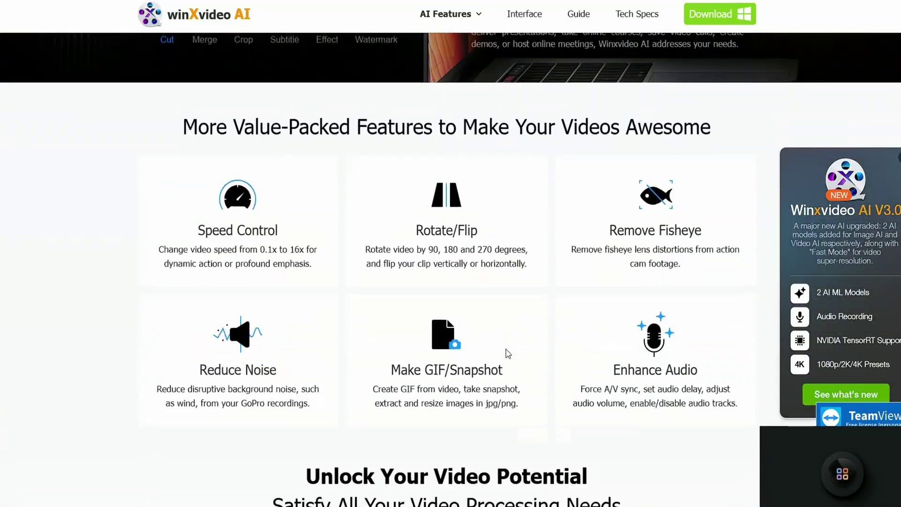
scroll(505, 353, "down", 10)
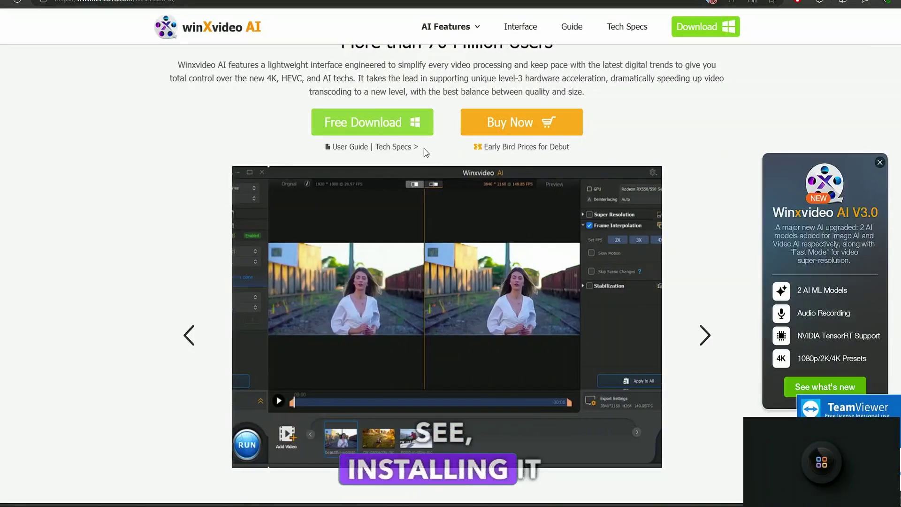
Download winxvideo-ai.exe and run its installer.
left_click(389, 123)
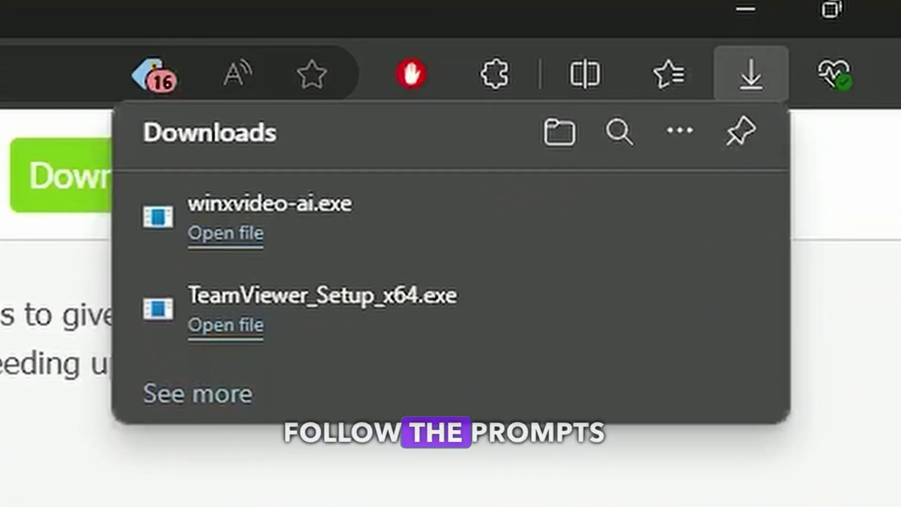
left_click(229, 235)
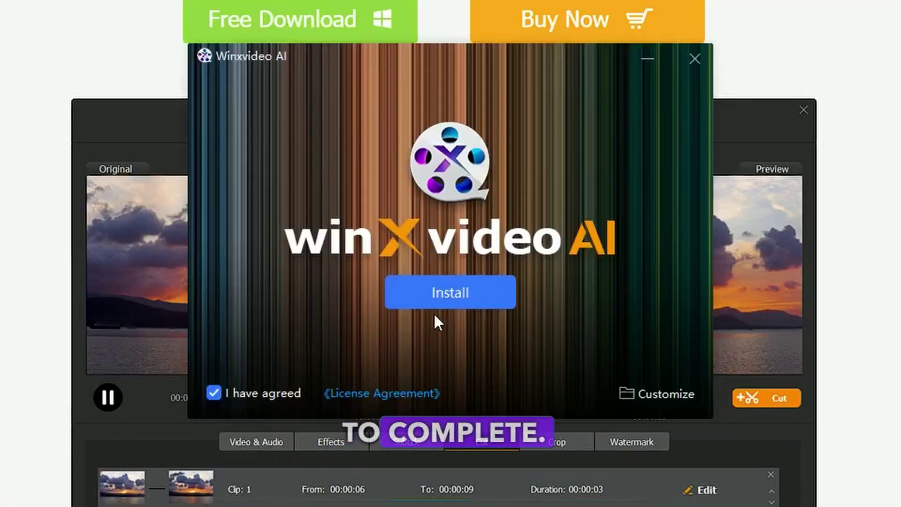
left_click(462, 292)
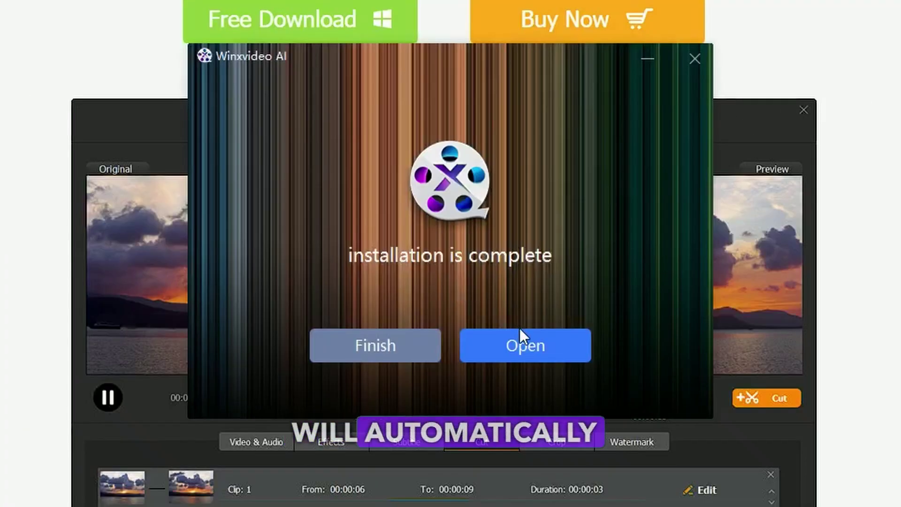
Launch the installed program, skip the hardware summary, and enter the Video AI workspace.
left_click(521, 334)
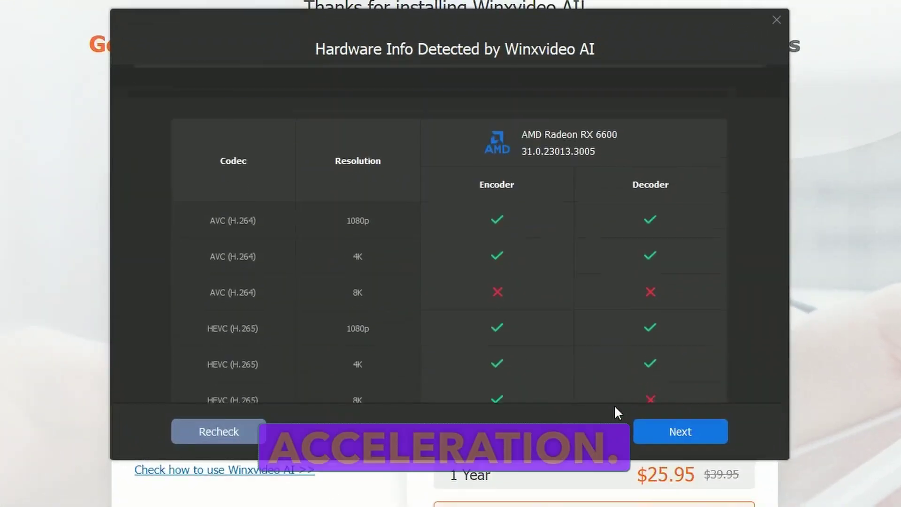
left_click(680, 430)
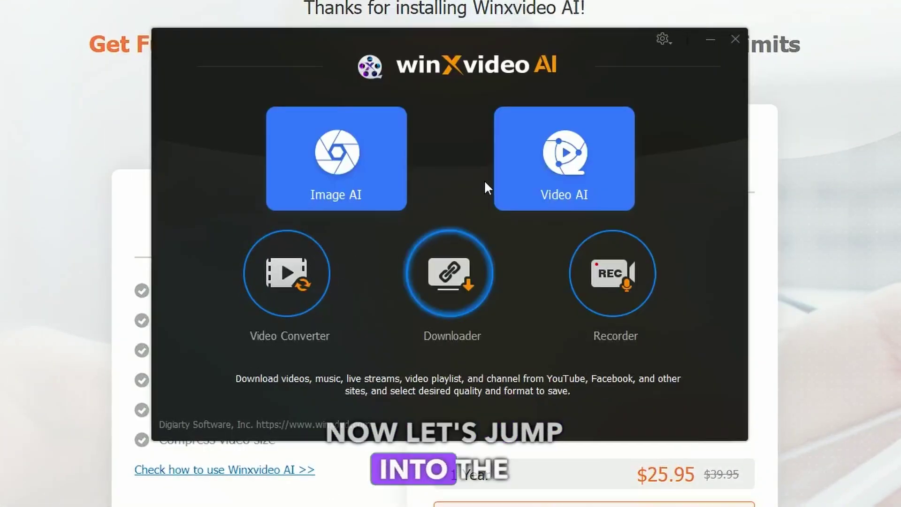
left_click(556, 165)
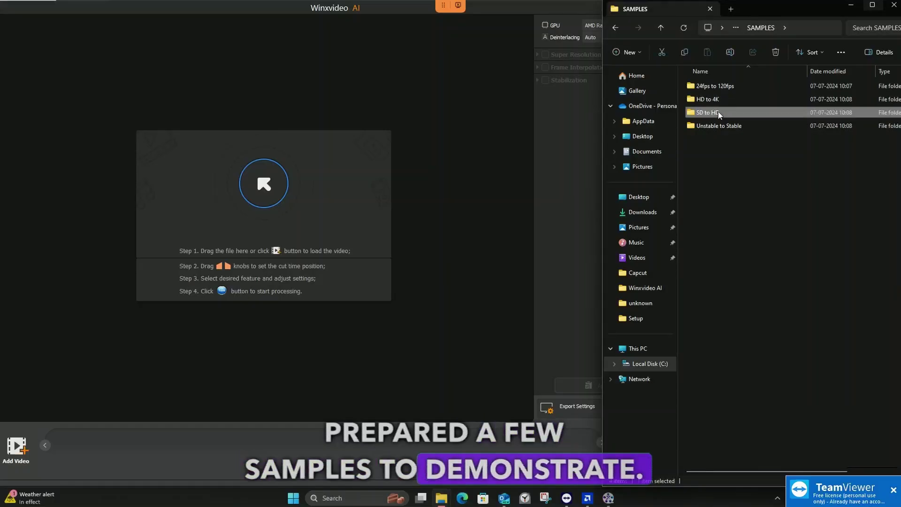
Load SD Anime.mkv from the SD to HD samples and set the Anime model at 3x scale.
double_click(721, 111)
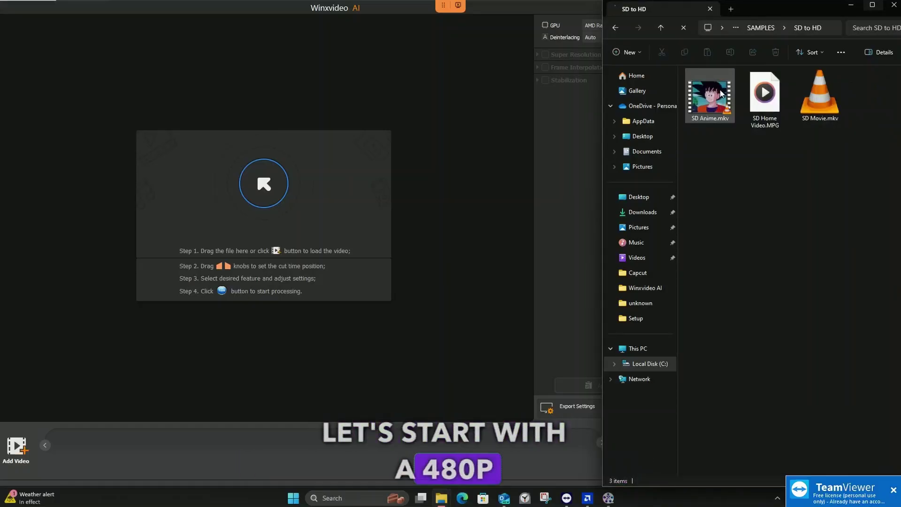
left_click_drag(719, 89, 465, 216)
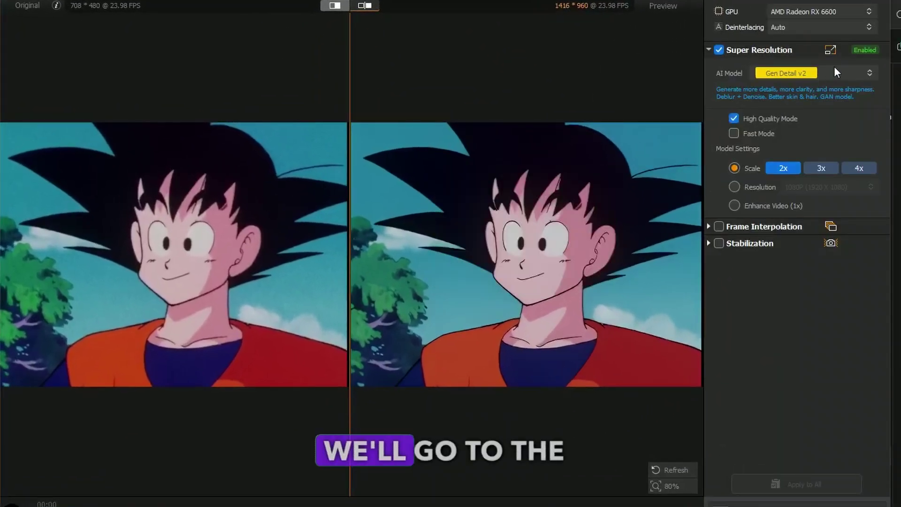
left_click(843, 75)
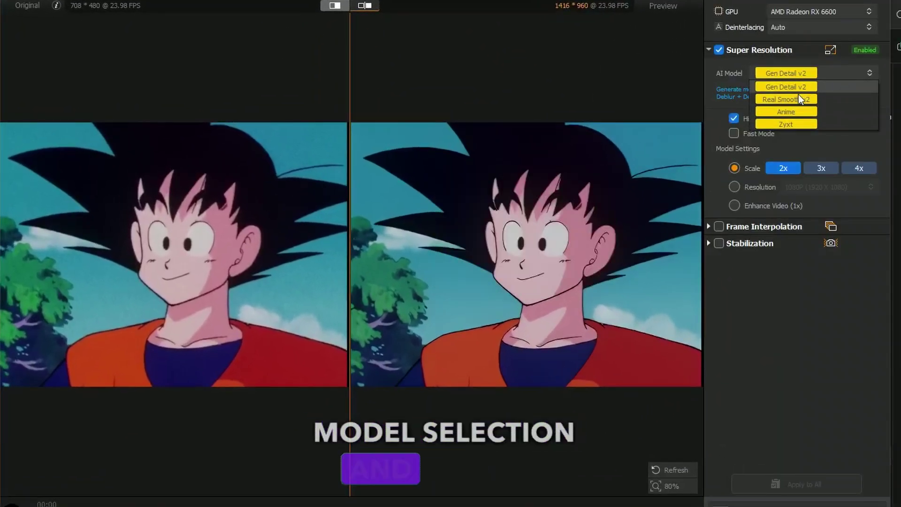
left_click(781, 111)
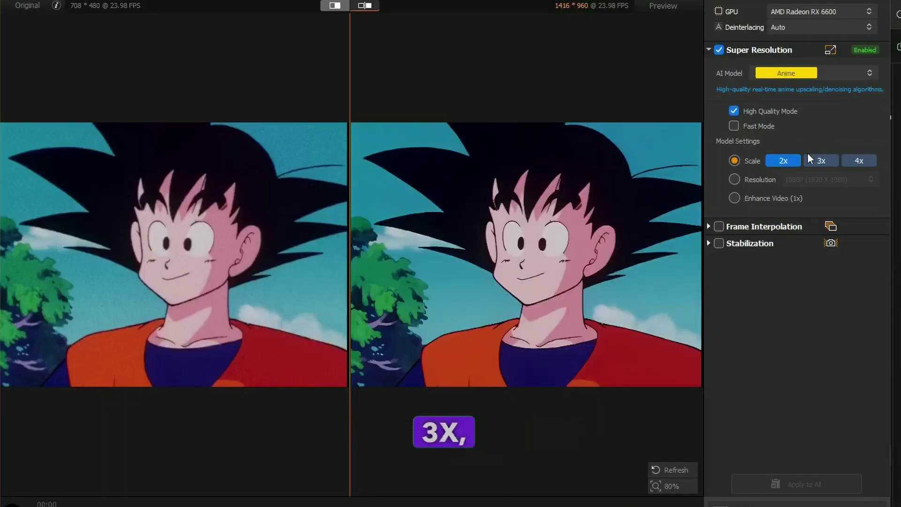
left_click(821, 159)
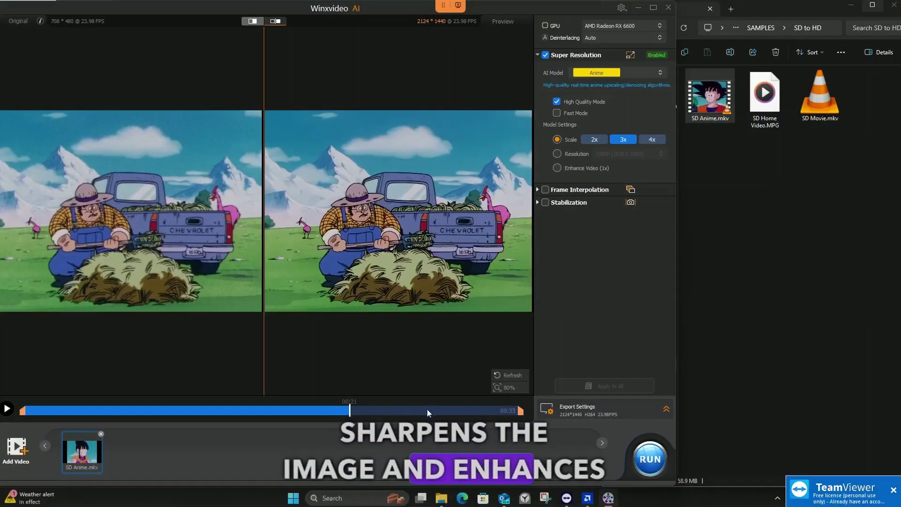
Preview the clip at 00:27 and review the 2124×1440 H264 MP4 export settings.
left_click(430, 411)
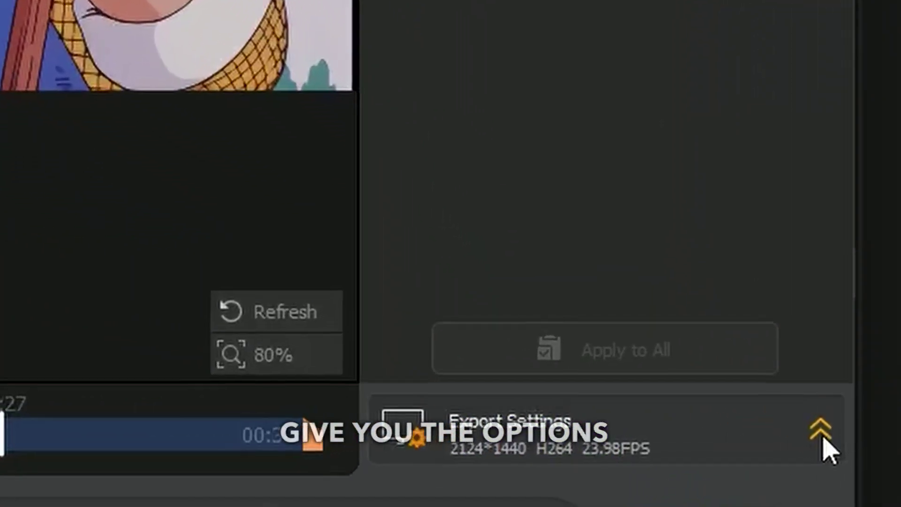
left_click(666, 408)
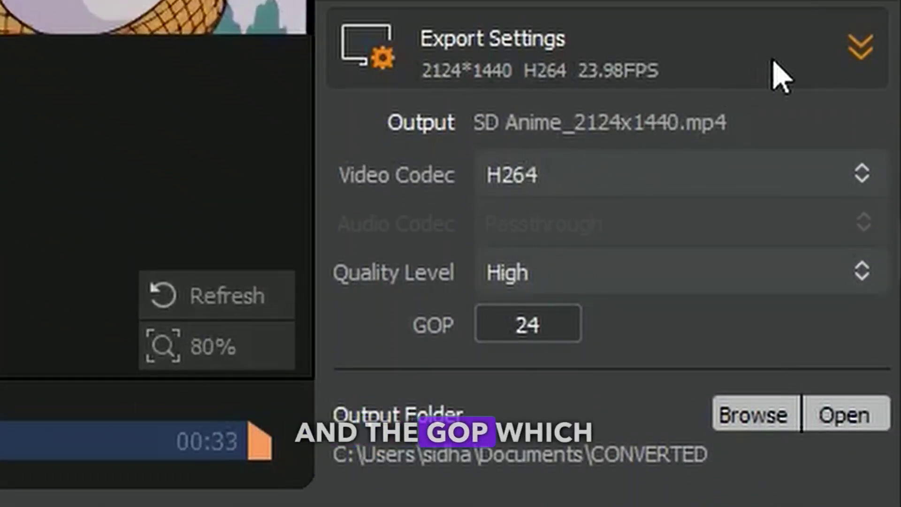
left_click(858, 46)
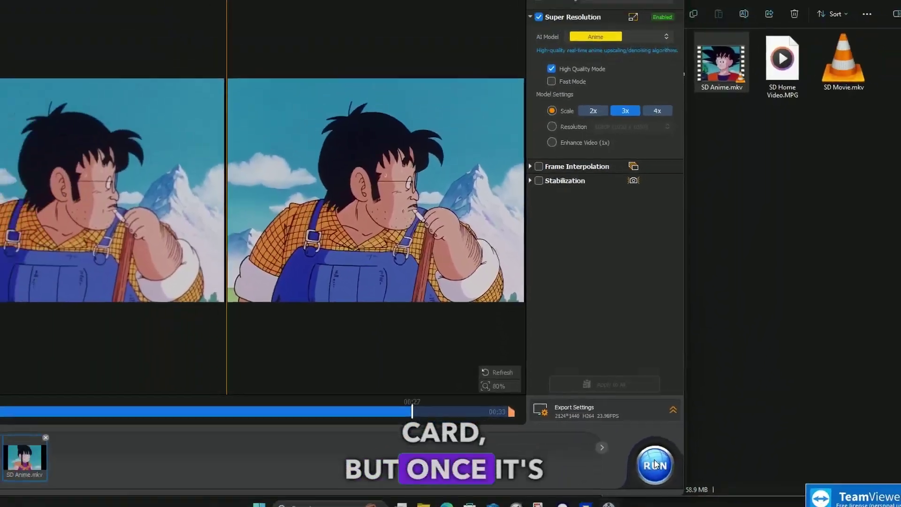
Run the 3x Anime export, then switch the home video's AI model to Zyxt.
left_click(685, 498)
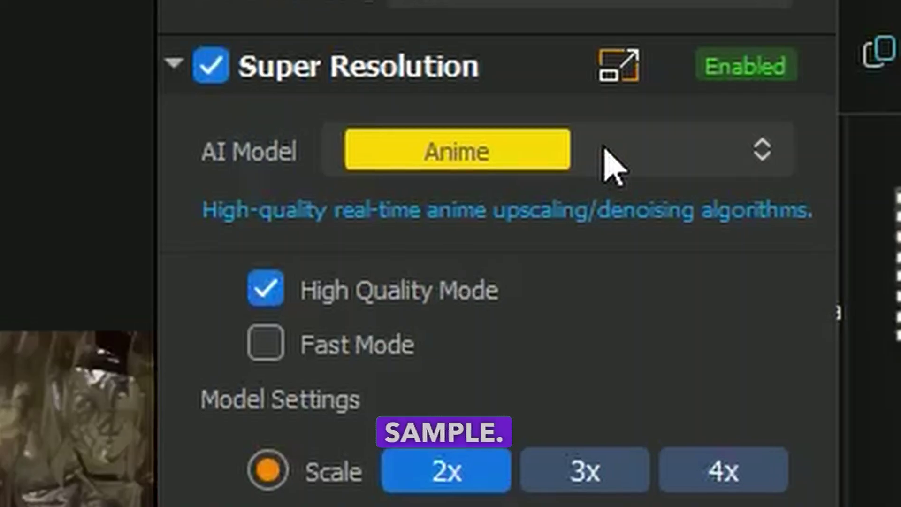
left_click(621, 77)
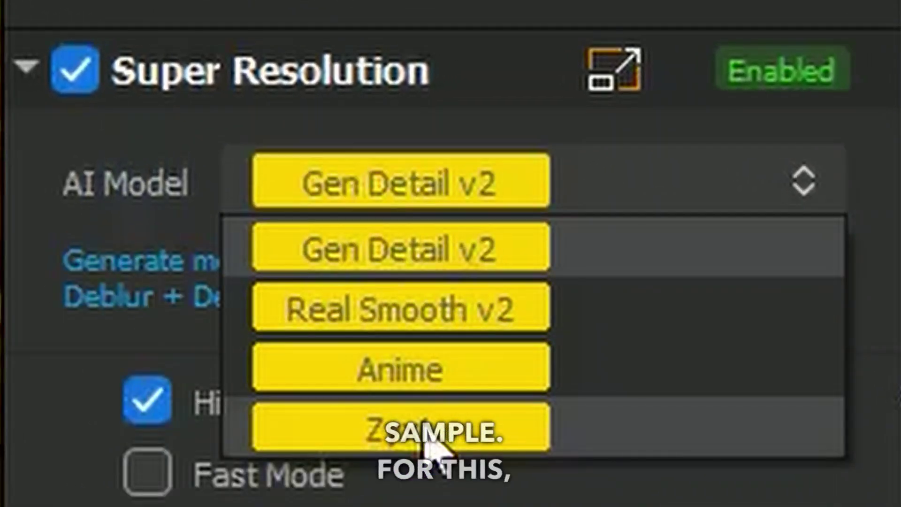
left_click(423, 430)
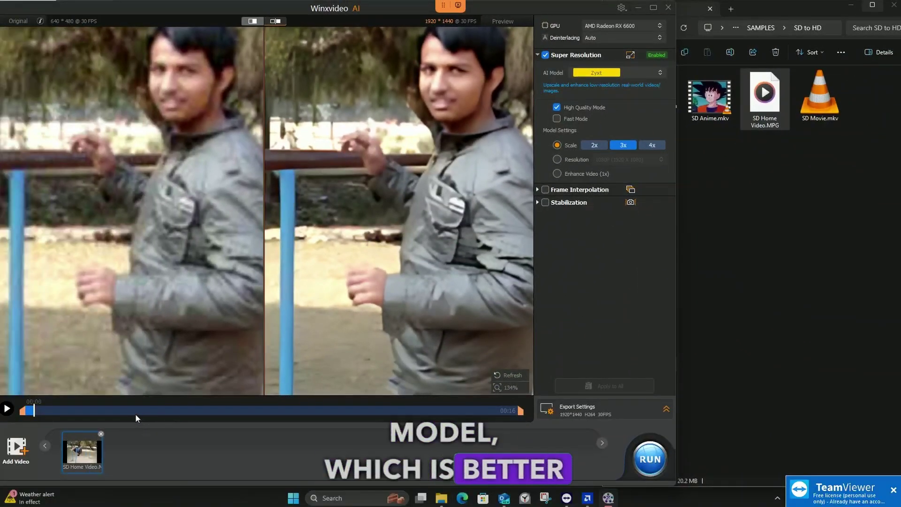
Export the Zyxt-upscaled home video from the 00:03 frame, then load SD Movie.mkv.
left_click(136, 413)
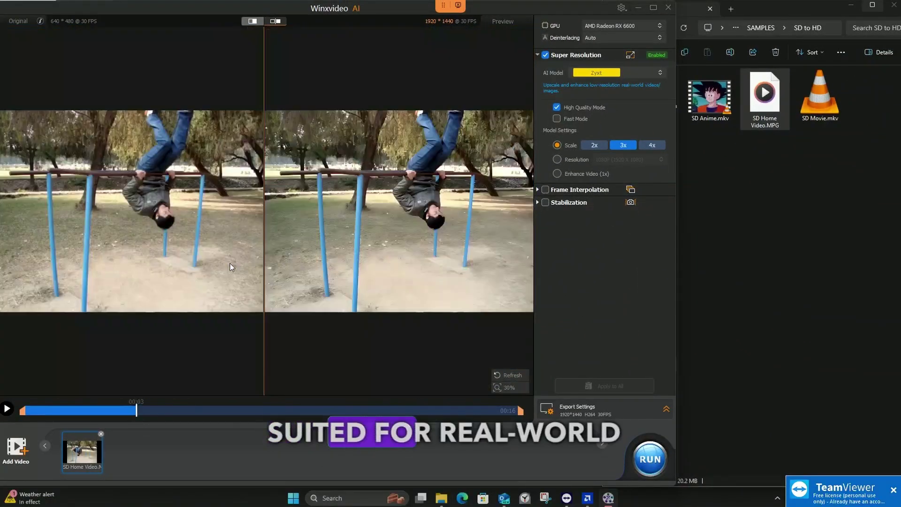
left_click(650, 458)
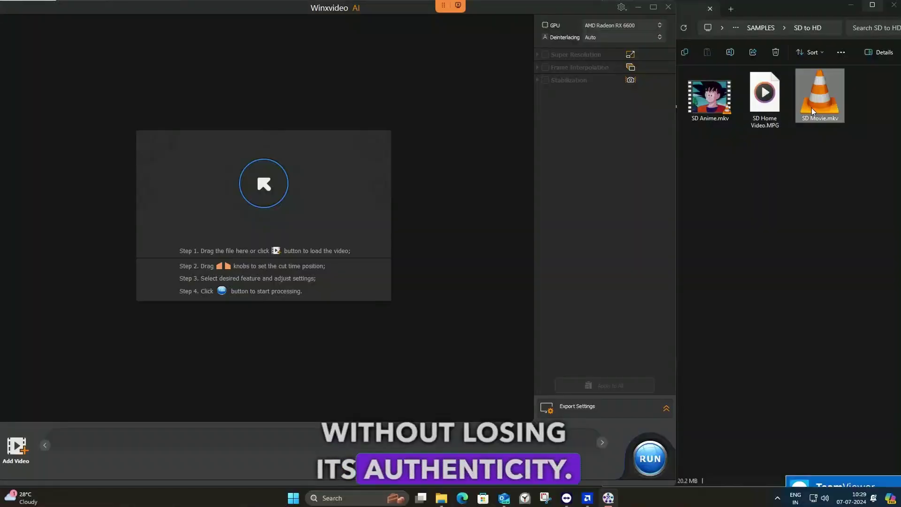
left_click_drag(812, 108, 432, 274)
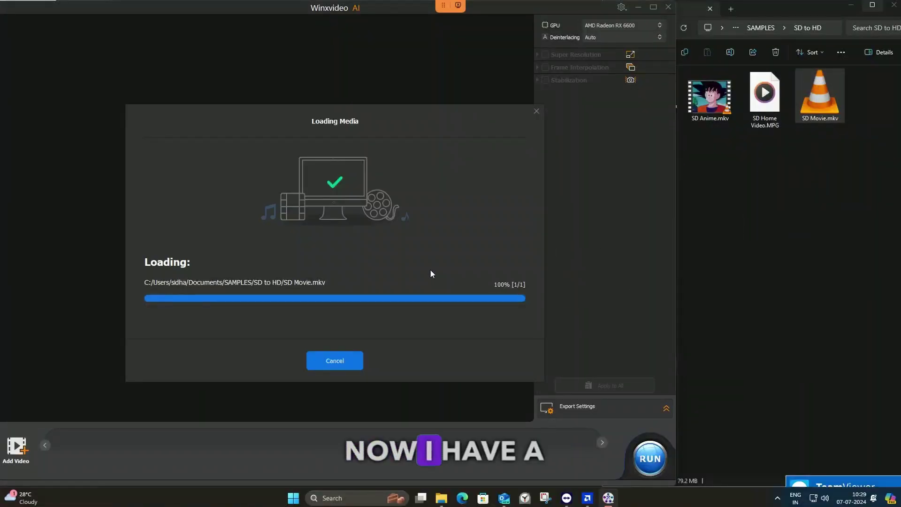
Upscale SD Movie.mkv with Gen Detail v2 at 3x, zooming the preview, and start the export.
scroll(367, 241, "up", 5)
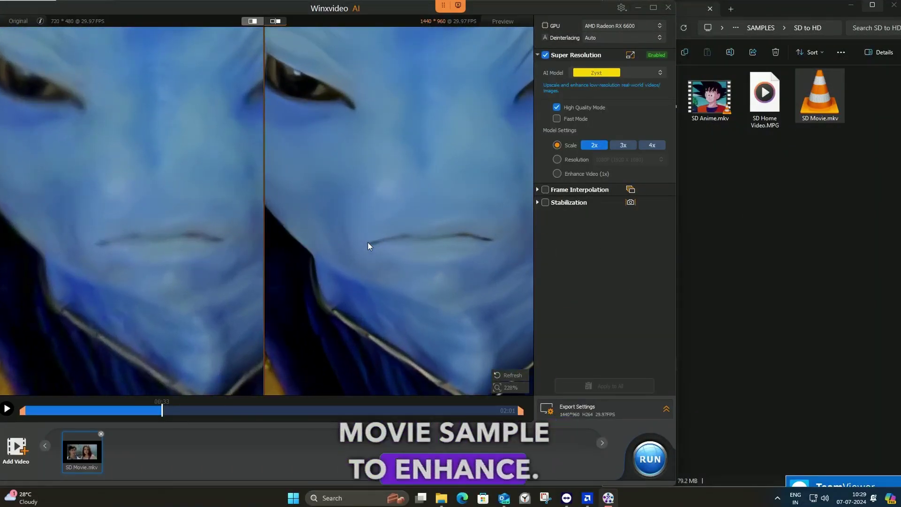
scroll(368, 244, "down", 5)
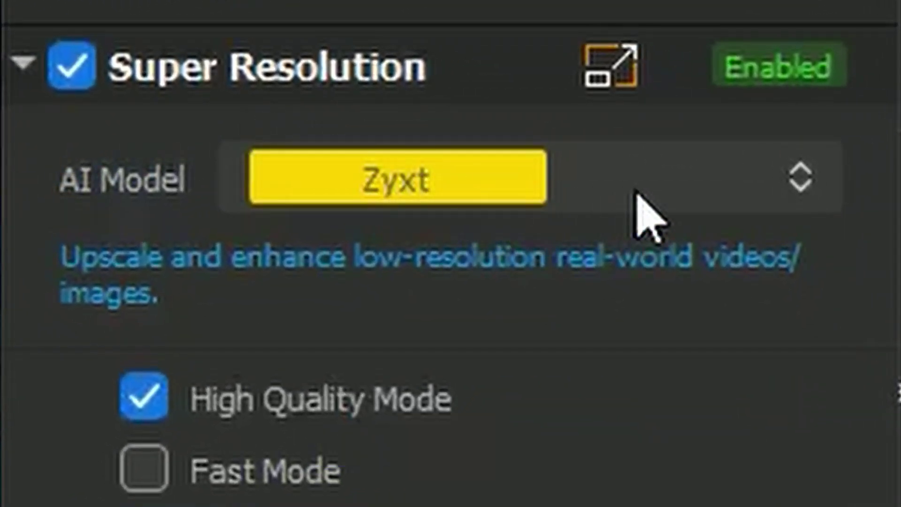
left_click(637, 193)
left_click(471, 247)
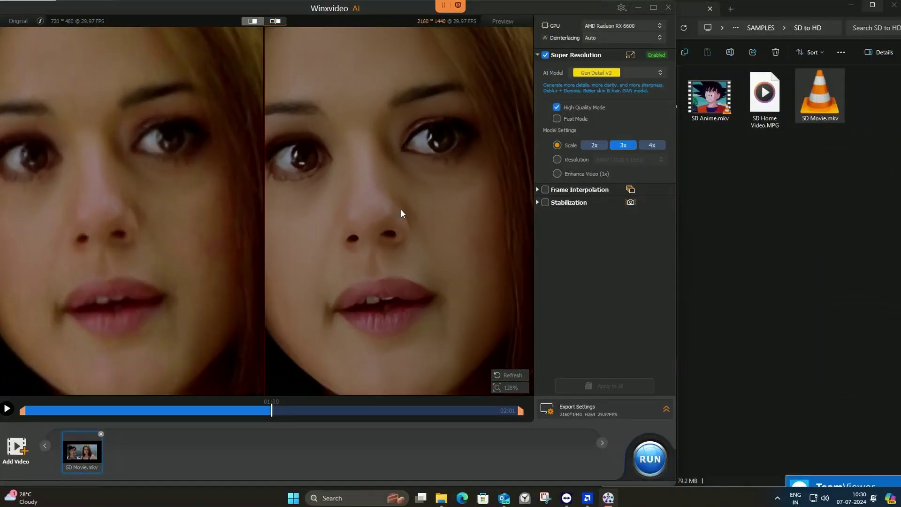
scroll(401, 213, "up", 5)
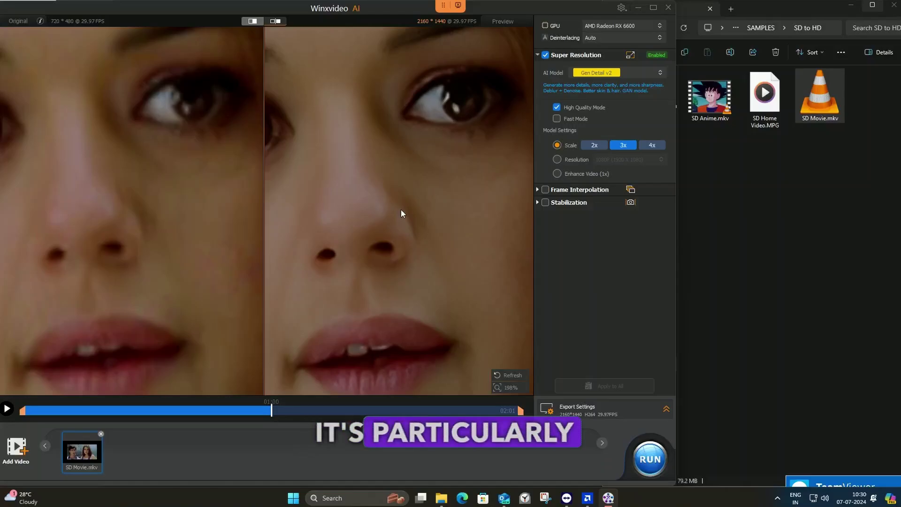
scroll(400, 209, "down", 10)
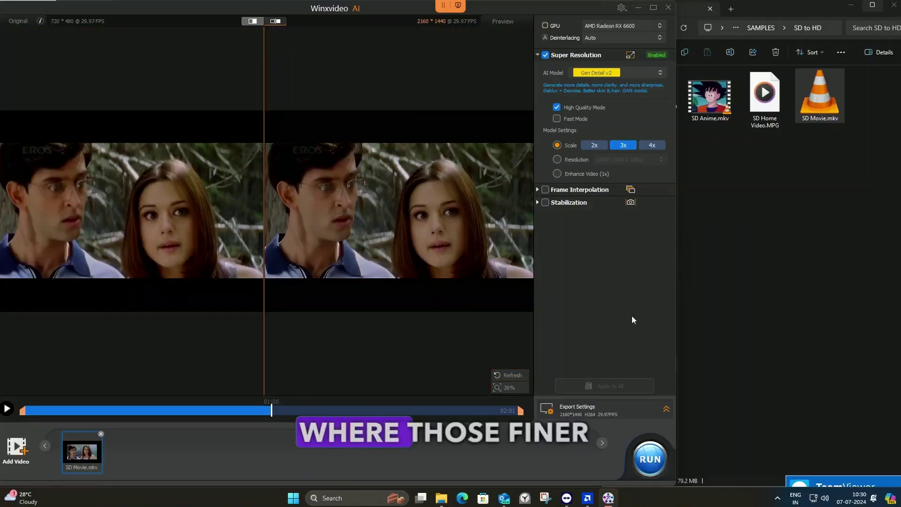
left_click(651, 456)
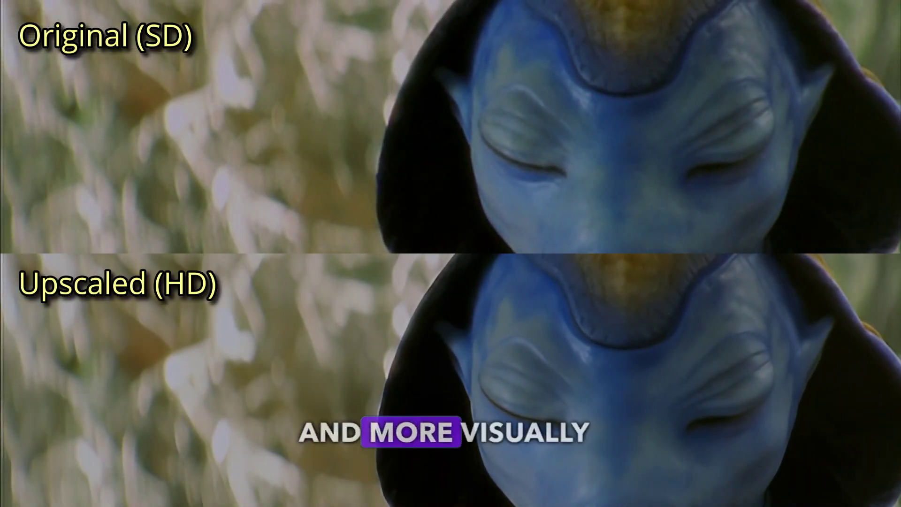
Load HD.mkv and export it upscaled 2x.
left_click_drag(350, 330, 324, 187)
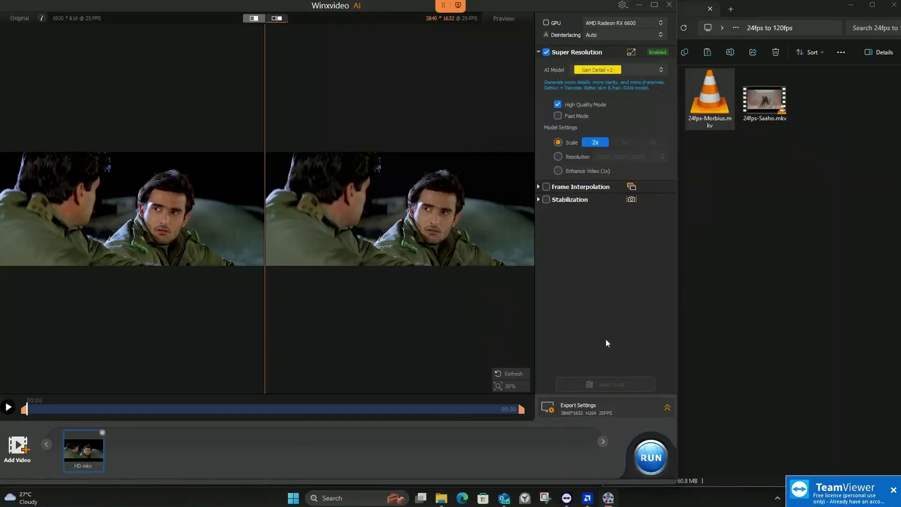
left_click(650, 459)
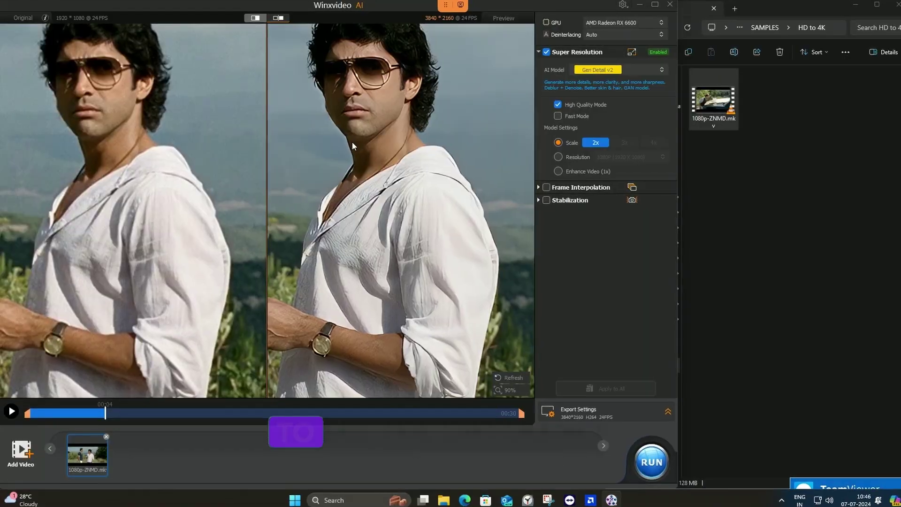
scroll(363, 115, "up", 5)
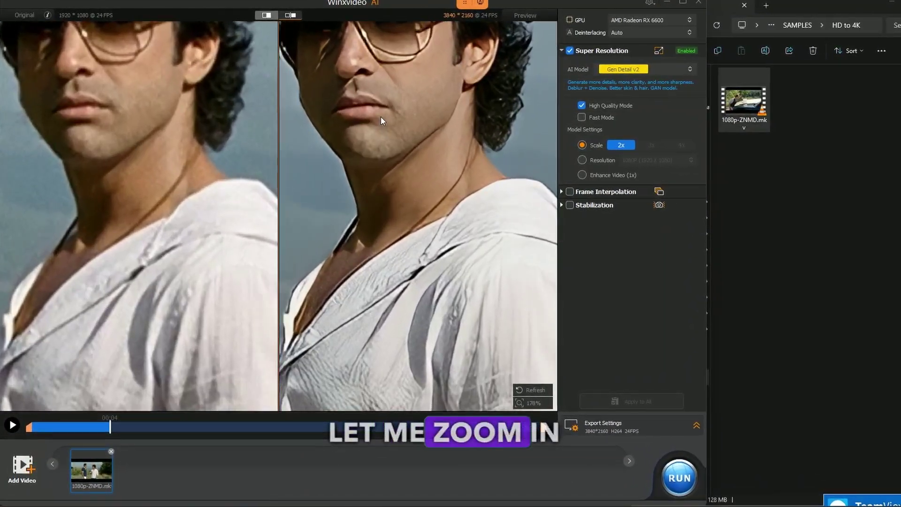
scroll(382, 117, "down", 4)
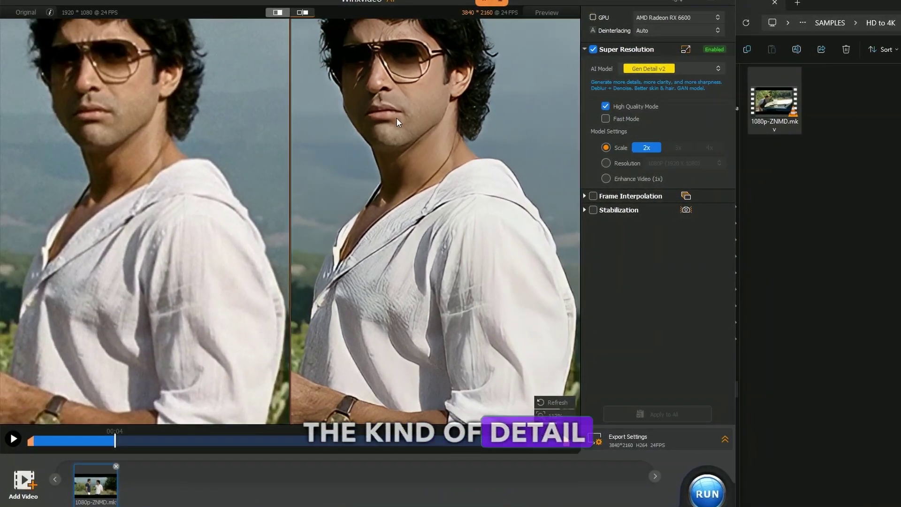
On 1080p-ZNMD.mkv, try Real Smooth v2, then return to Gen Detail v2 for 3840×2160 output.
scroll(396, 117, "down", 3)
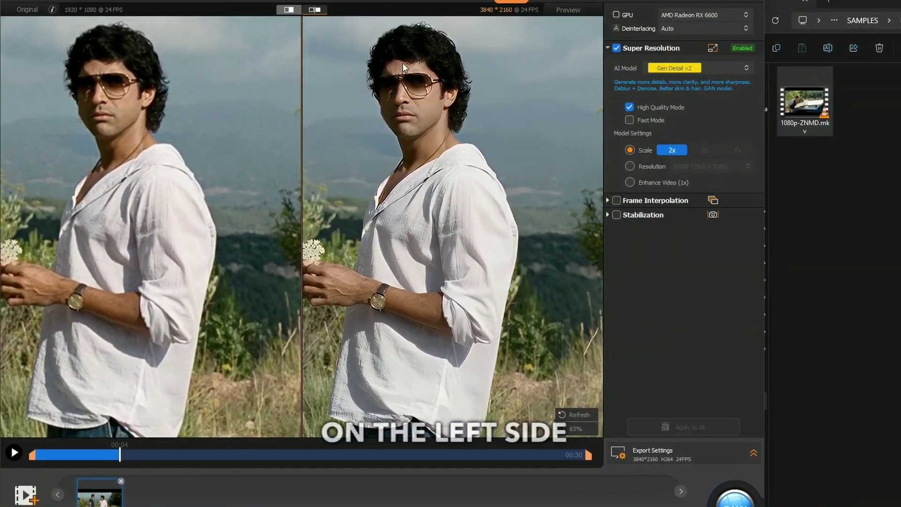
scroll(404, 63, "up", 5)
scroll(415, 63, "down", 4)
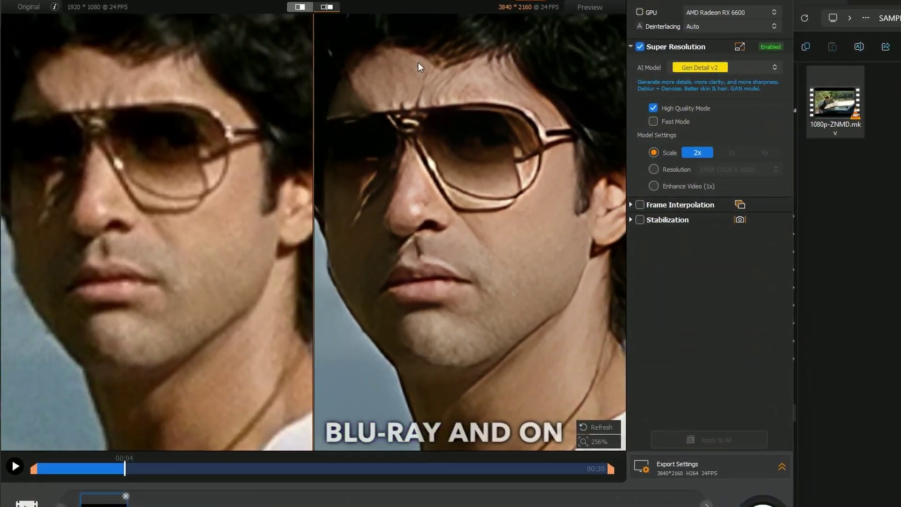
scroll(430, 61, "up", 1)
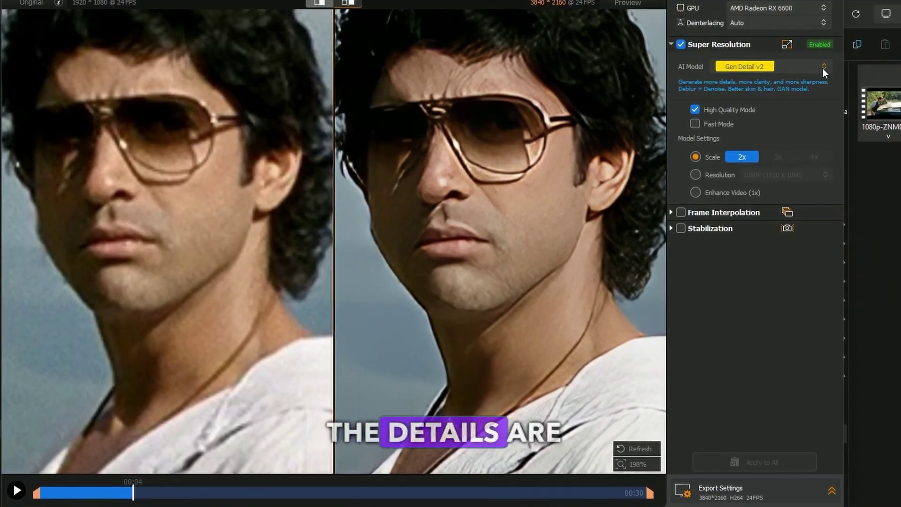
left_click(823, 68)
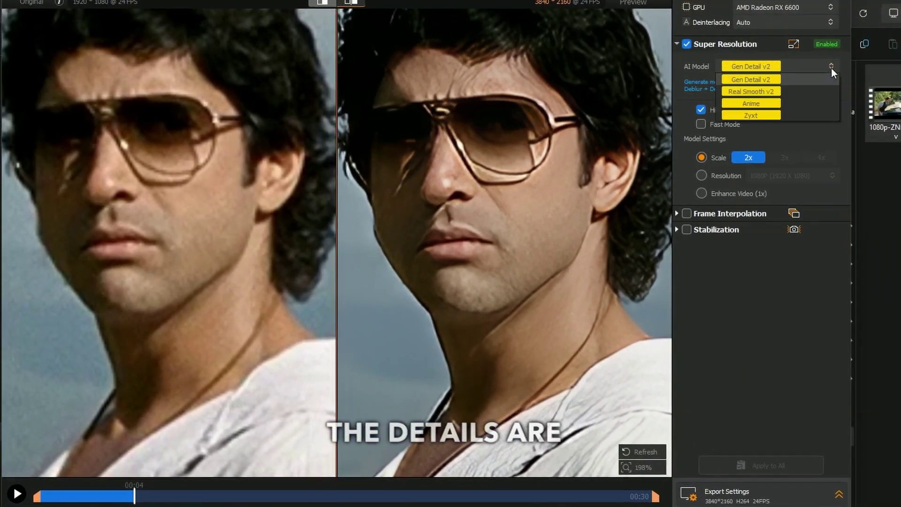
left_click(756, 88)
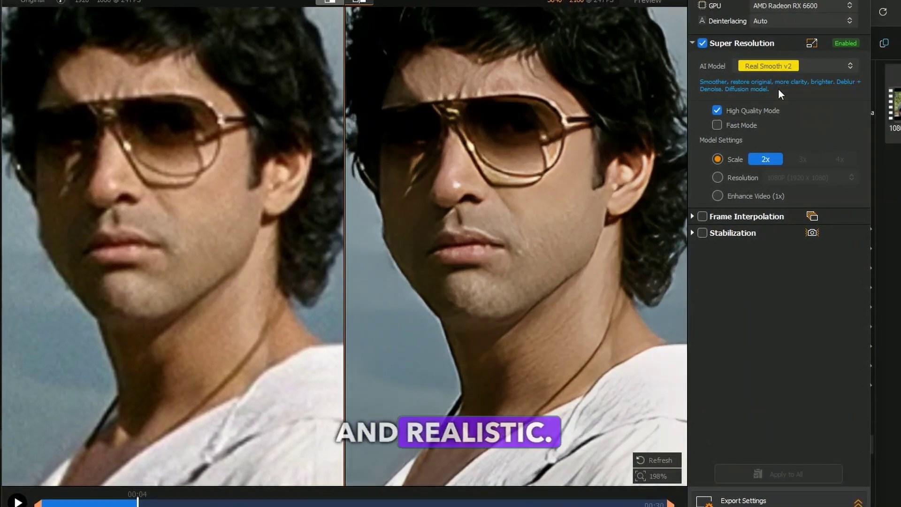
left_click(824, 61)
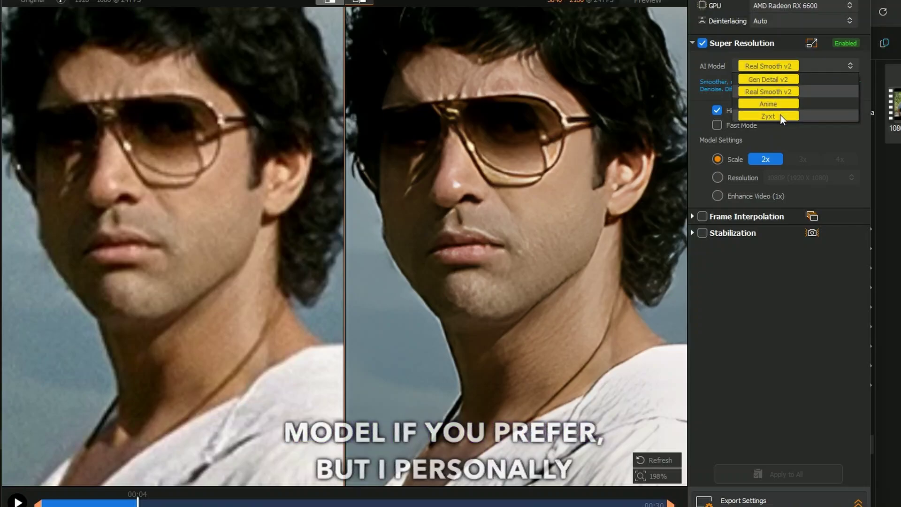
left_click(774, 78)
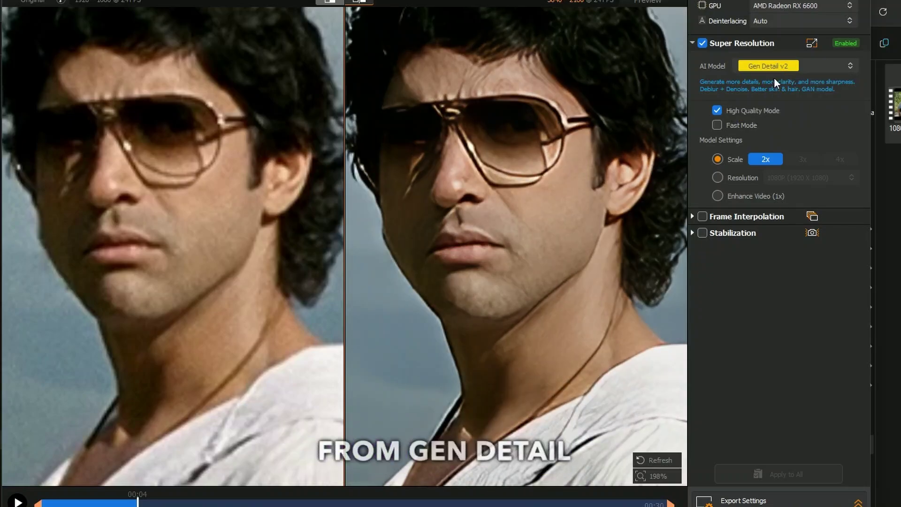